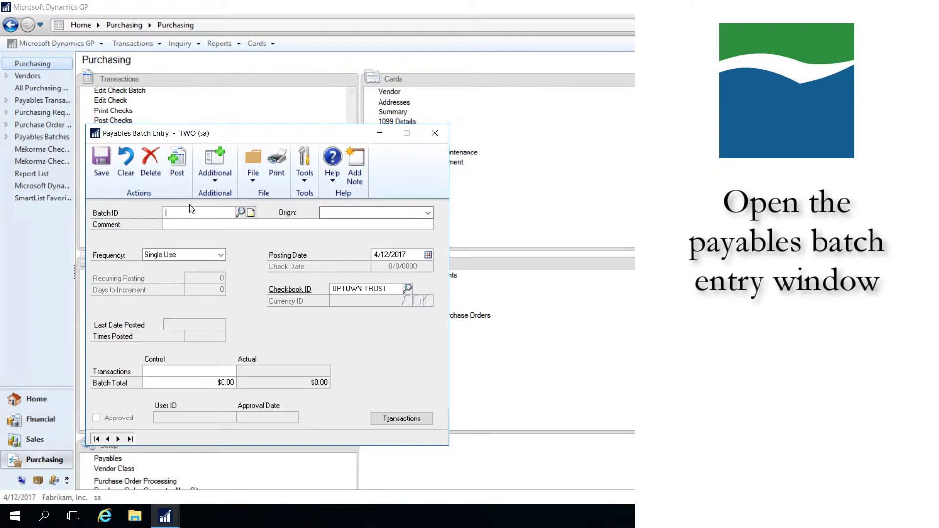
- Load the OPERATING batch in Payables Batch Entry, assign it the FIRST BANK checkbook and save it
click(240, 212)
click(153, 261)
click(128, 147)
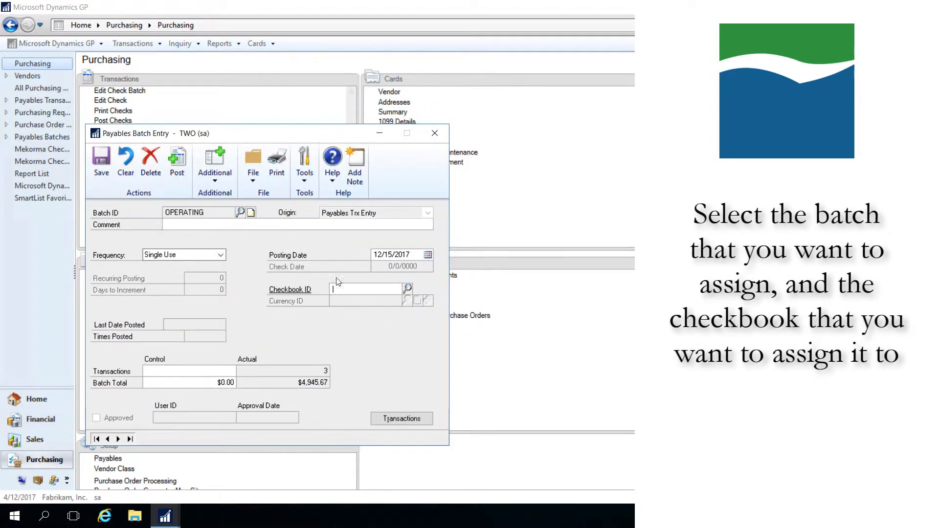
click(408, 288)
click(128, 157)
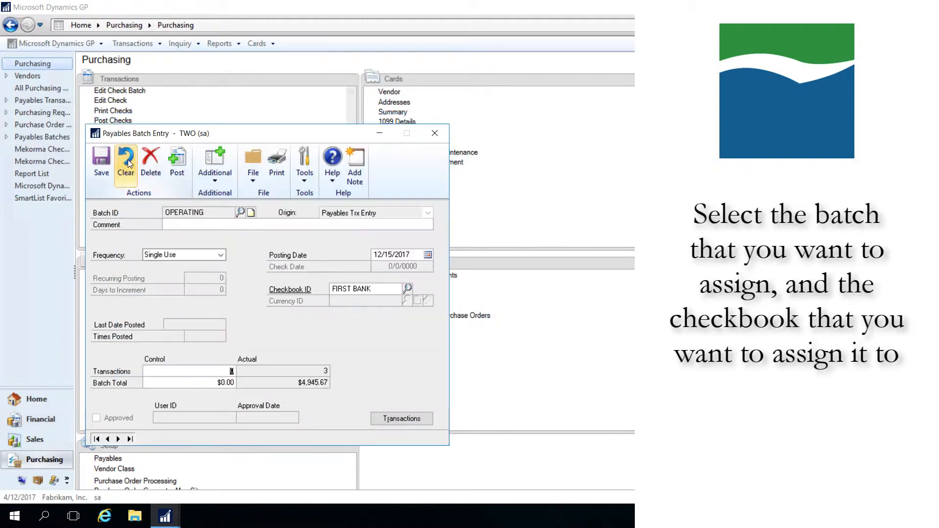
click(103, 162)
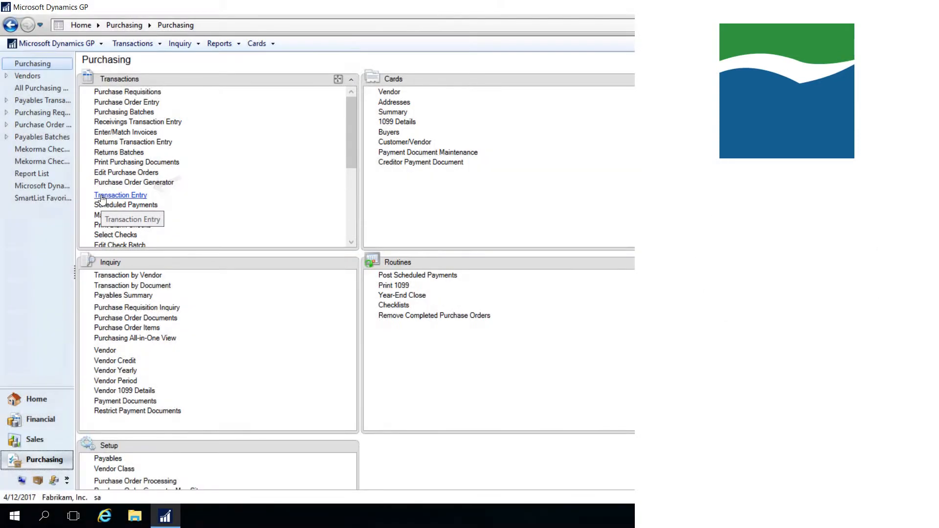
- Open Payables Transaction Entry and load the existing Allenson Properties (ALLENSON0001) voucher from the OPERATING batch
click(102, 196)
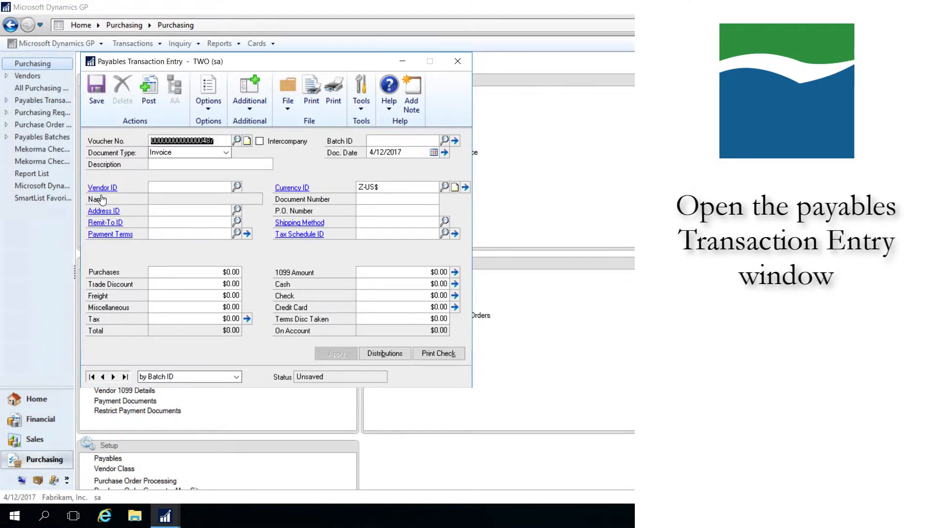
click(238, 141)
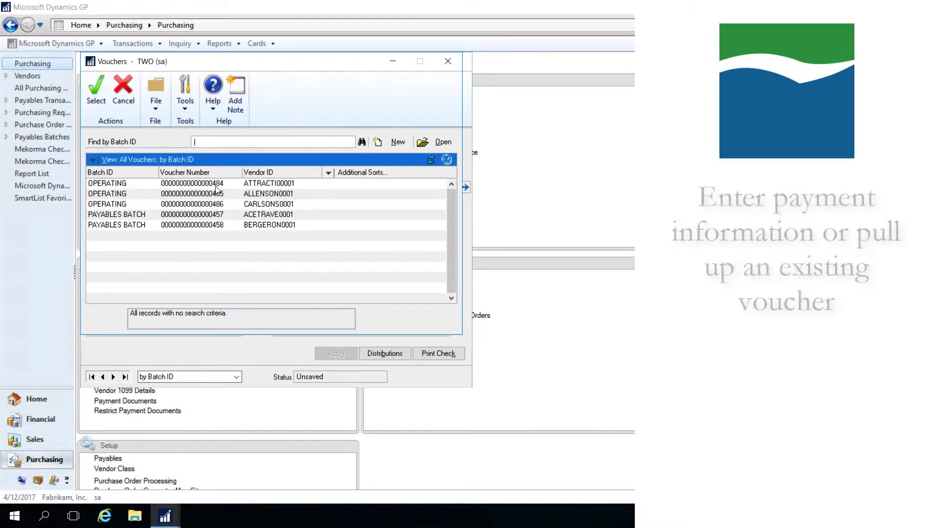
click(216, 193)
click(94, 93)
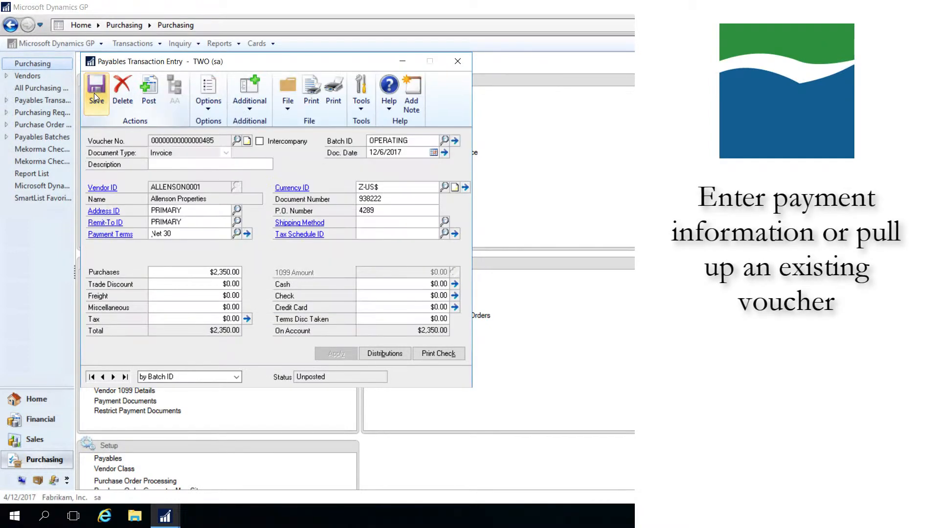
- Assign the loaded Allenson Properties voucher to the UPTOWN TRUST checkbook using Assign By Checkbook
click(241, 99)
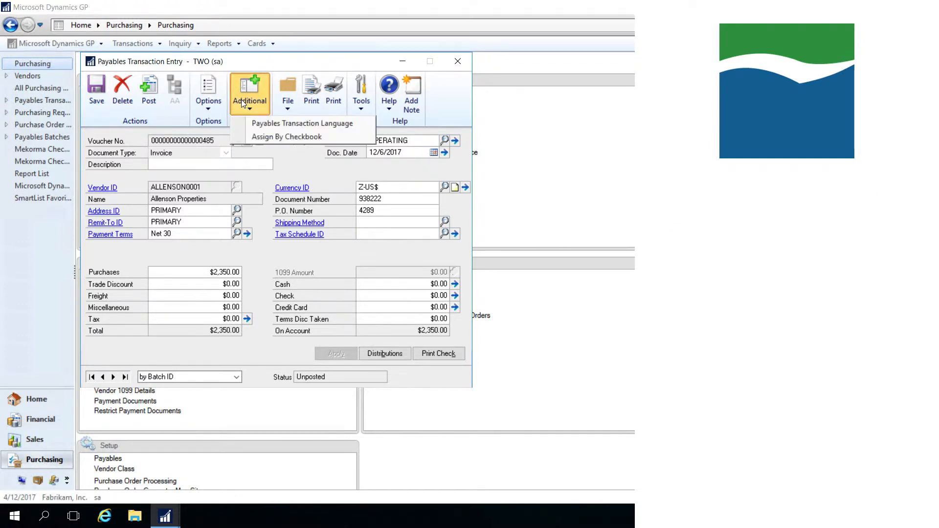
click(256, 138)
click(248, 202)
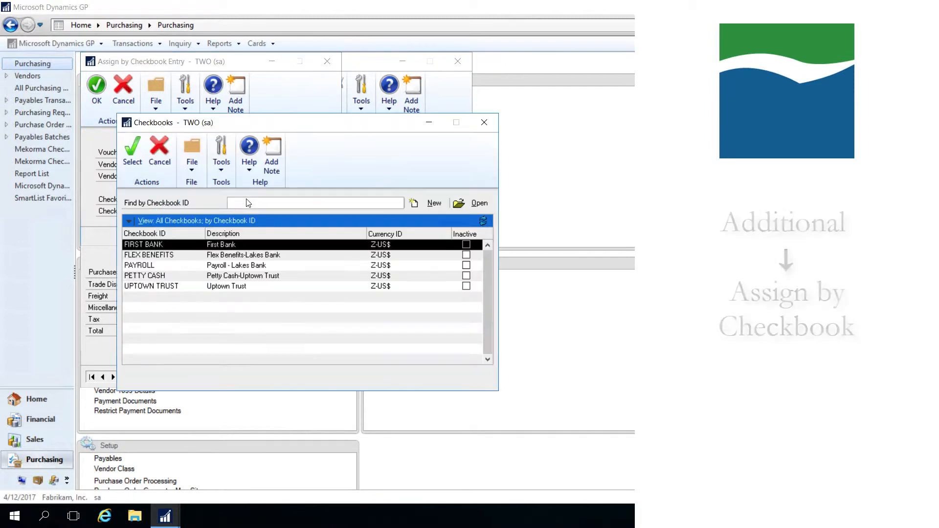
click(231, 288)
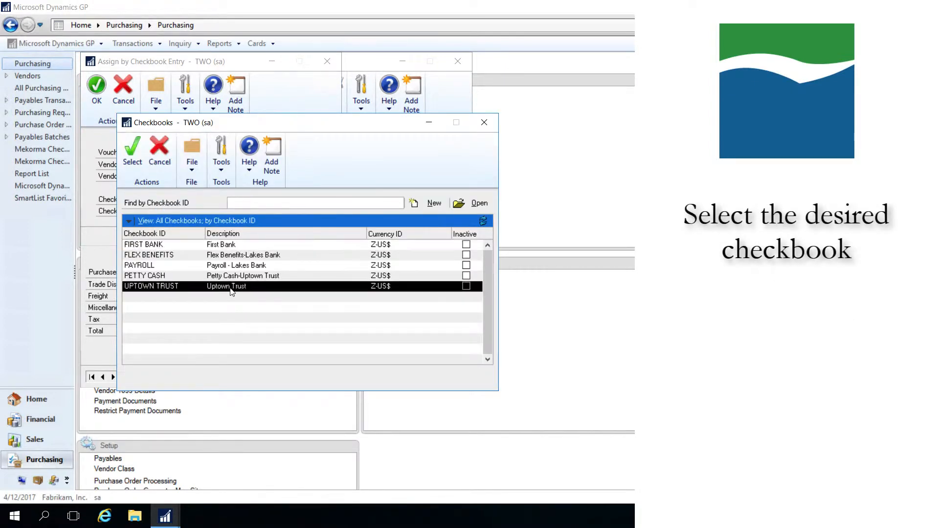
click(139, 147)
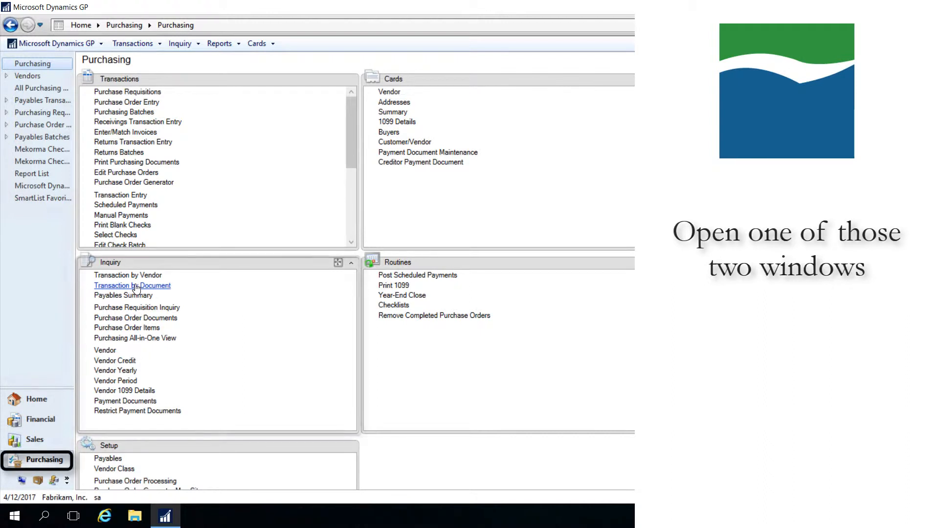
- In the payables transaction inquiry by document, assign the third listed payment, for vendor ADVANCED0001, to the UPTOWN TRUST checkbook
click(136, 287)
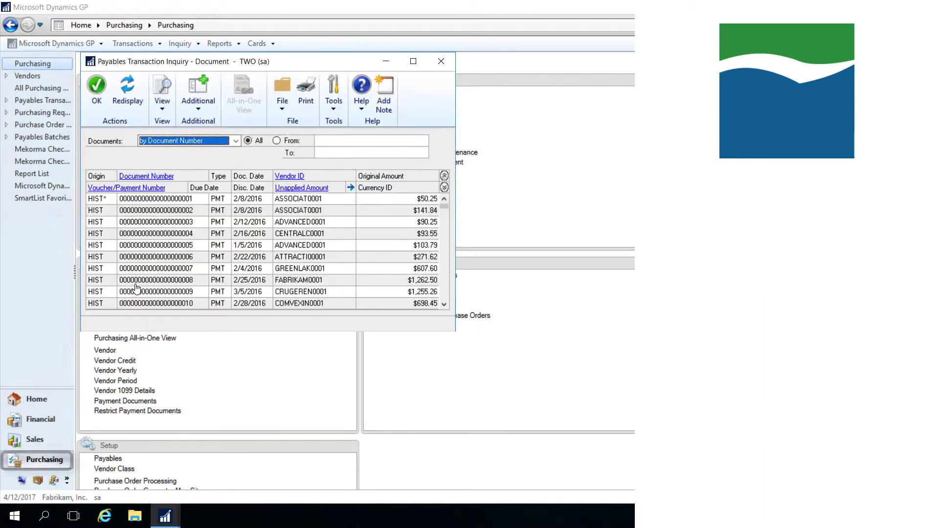
click(144, 224)
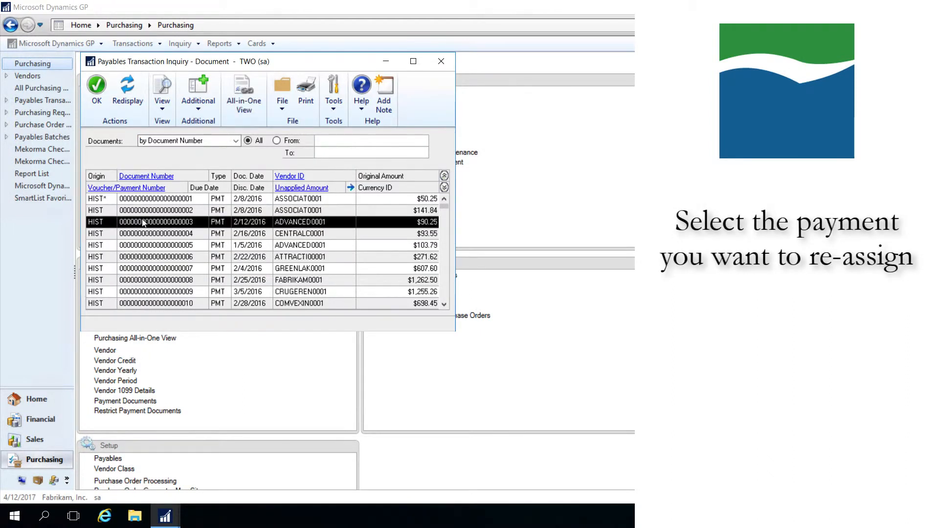
click(198, 104)
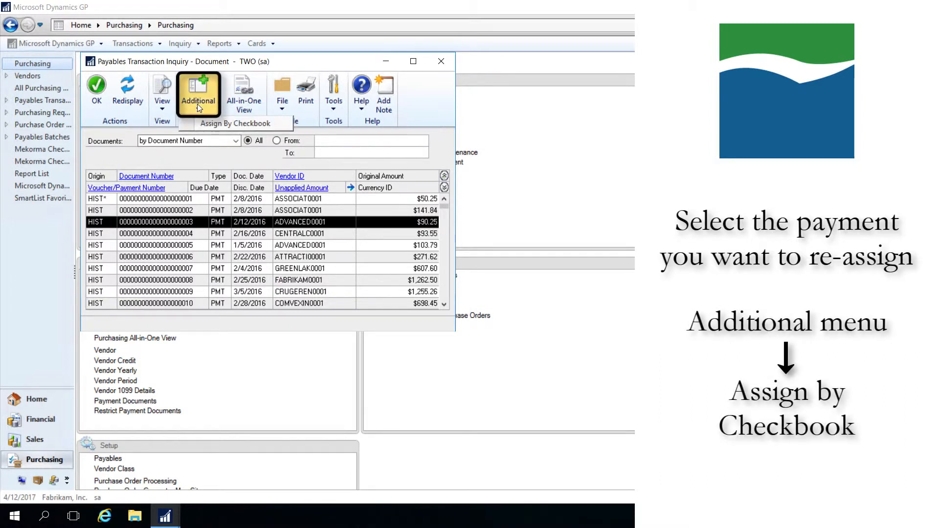
click(206, 121)
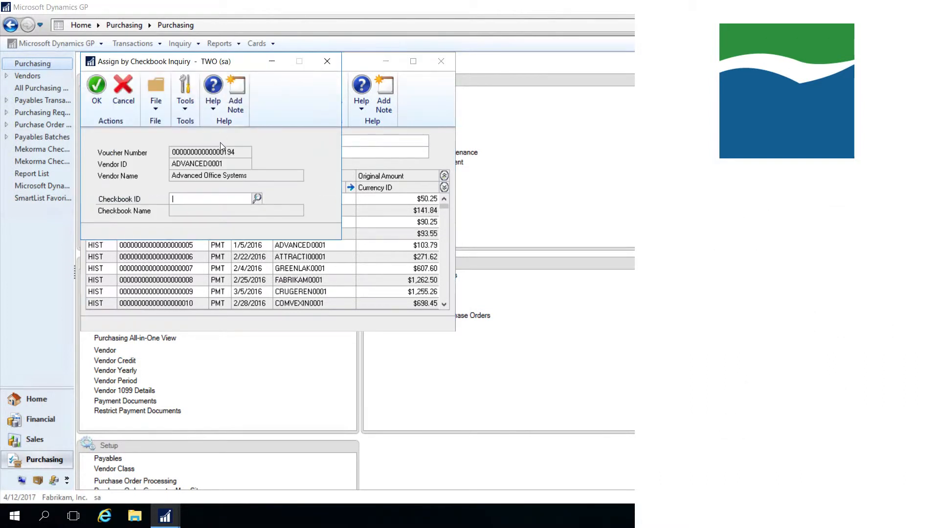
click(258, 199)
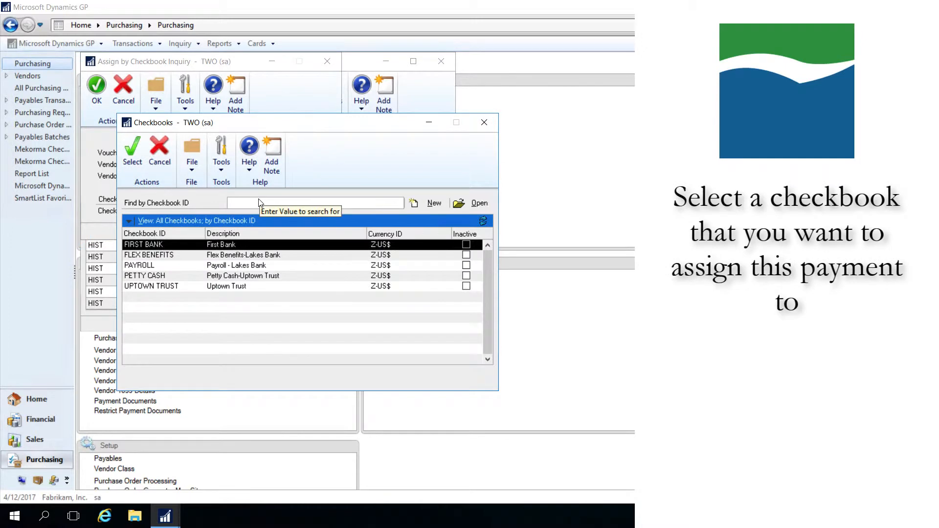
click(240, 287)
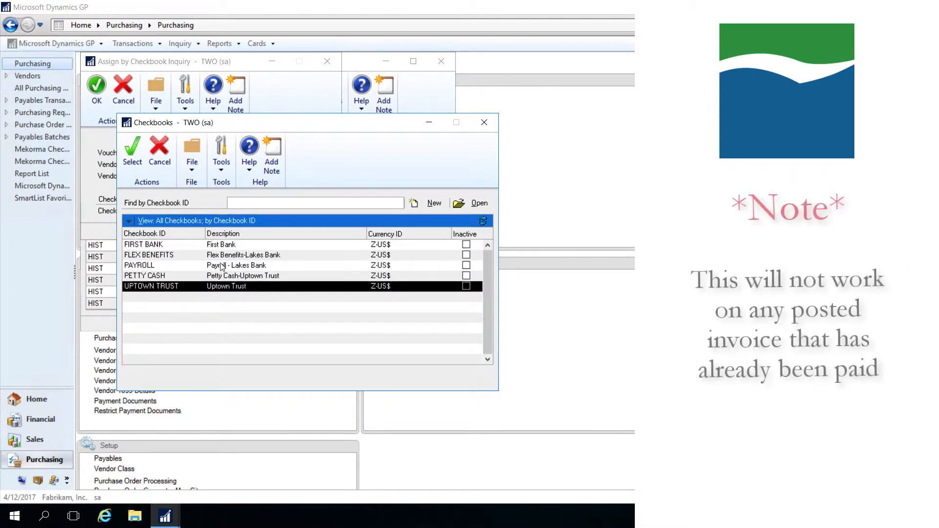
click(135, 155)
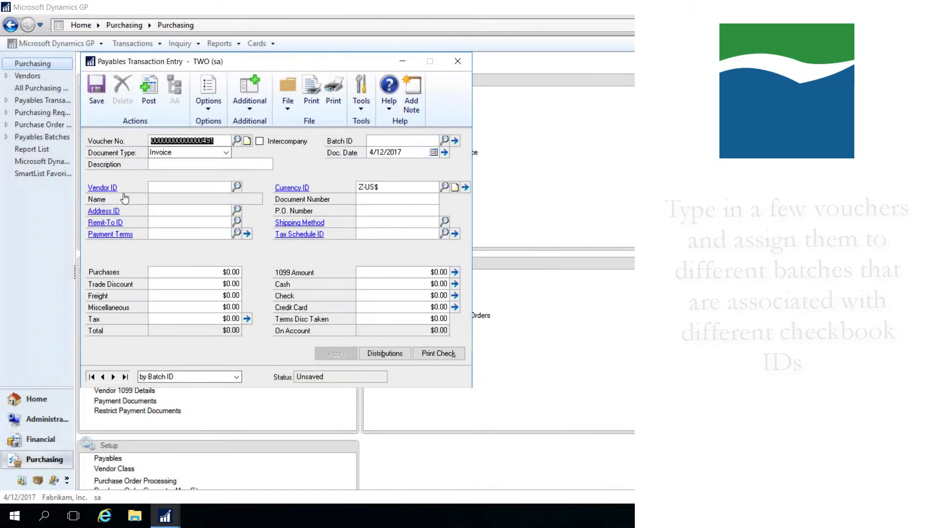
- Enter an invoice voucher in batch MONTHLY for vendor ALLENSON0001 with purchases of $2,500.00 and save it
click(378, 141)
text(MONTHLY)
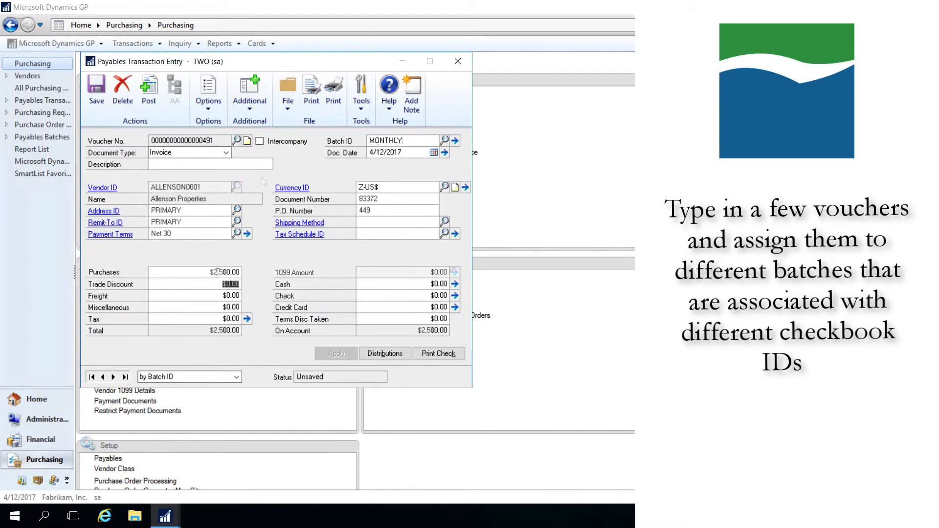
click(98, 91)
- Enter an invoice voucher in batch 20170501 for vendor ASSOCIAT0001 and save it
click(413, 140)
text(20170501)
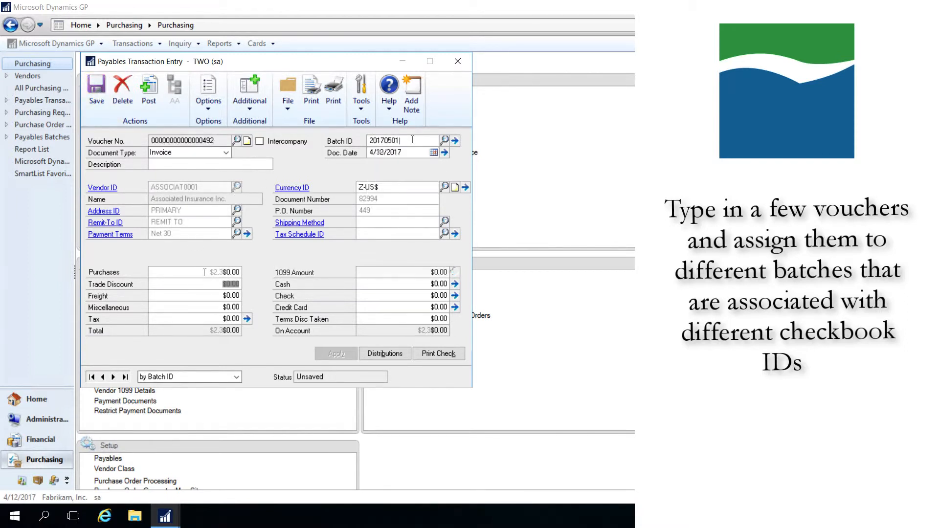
click(96, 88)
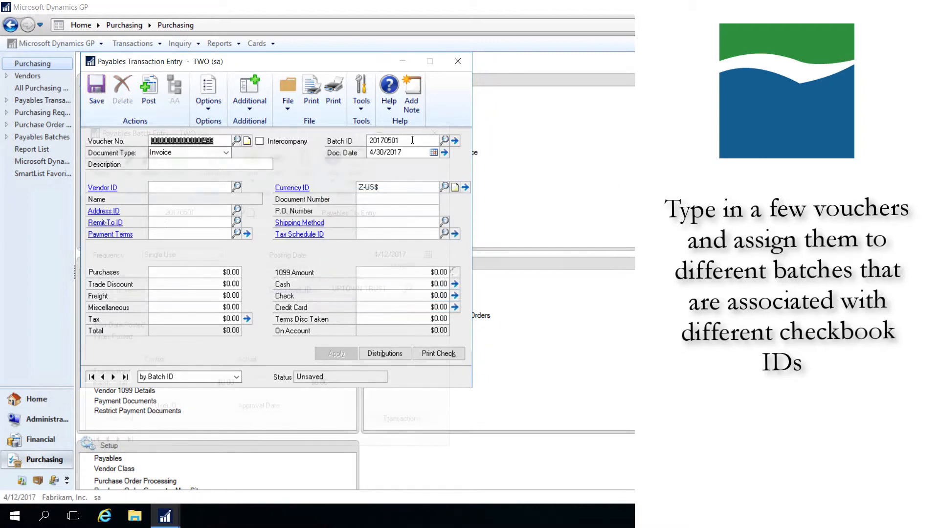
- Enter an invoice voucher in batch 20170515 for vendor BLOOMING0001 and save it
click(412, 140)
text(201705)
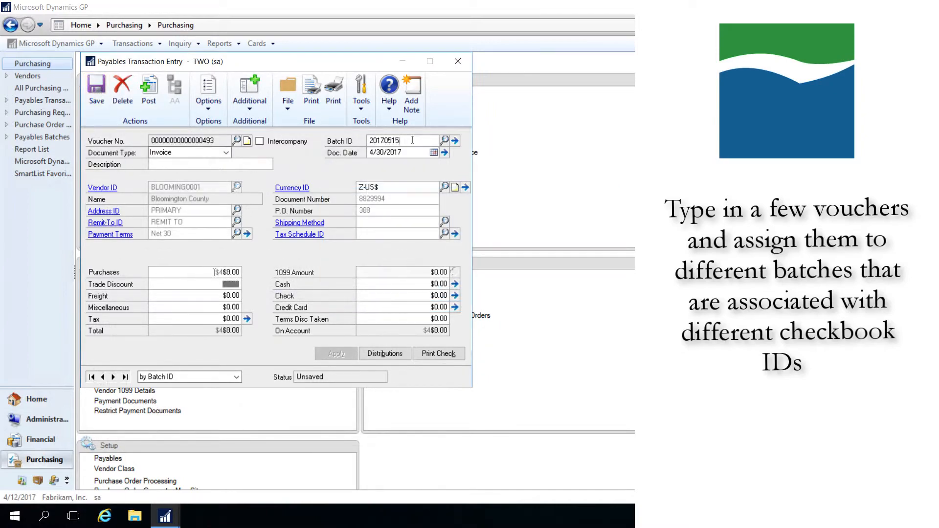
click(97, 93)
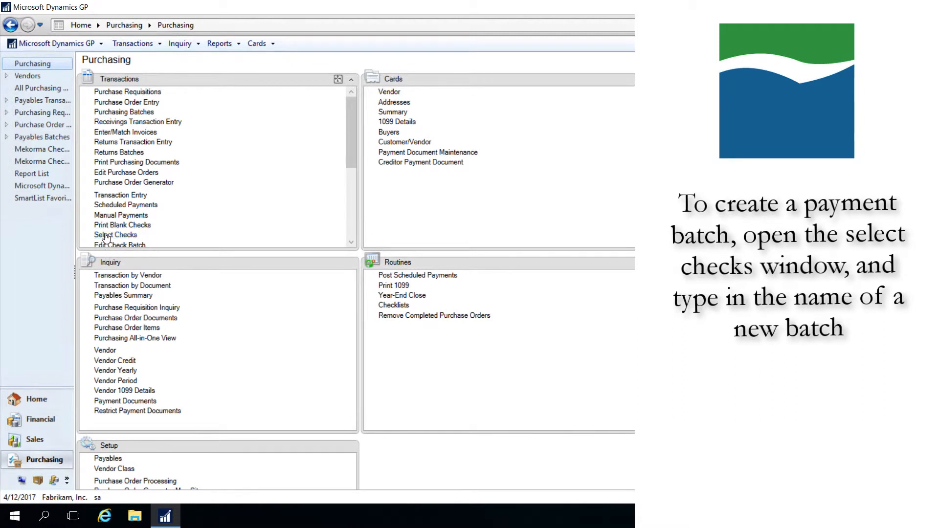
- Open Select Payables Checks and add a new payment batch 20170415 with origin Computer Check
click(105, 235)
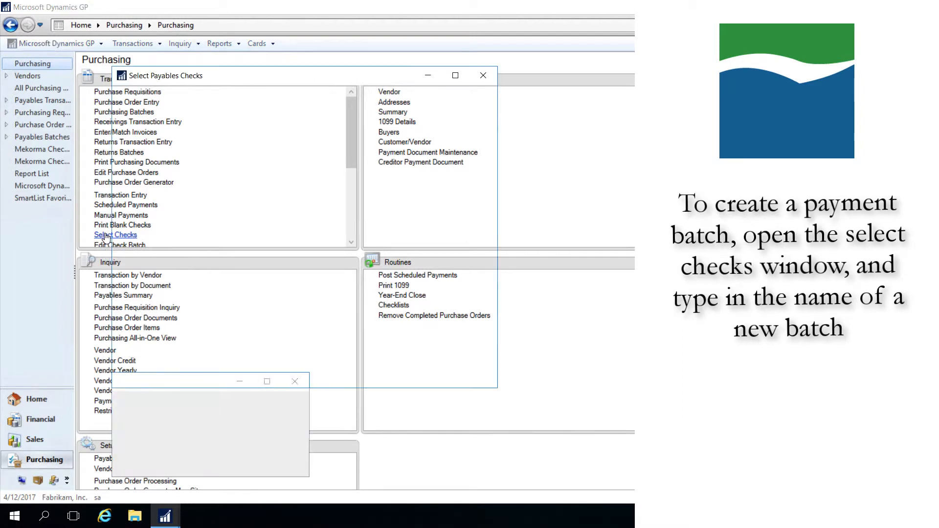
text(2017)
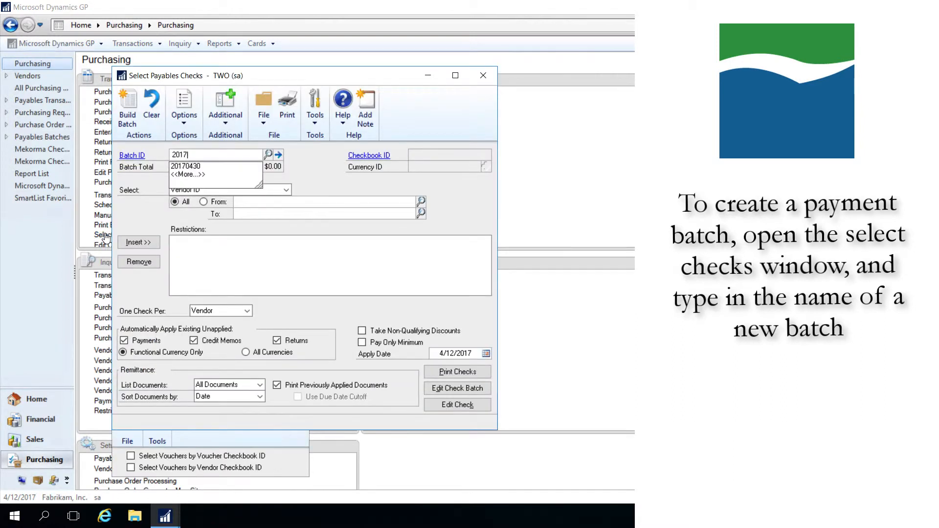
text(0415)
key(Tab)
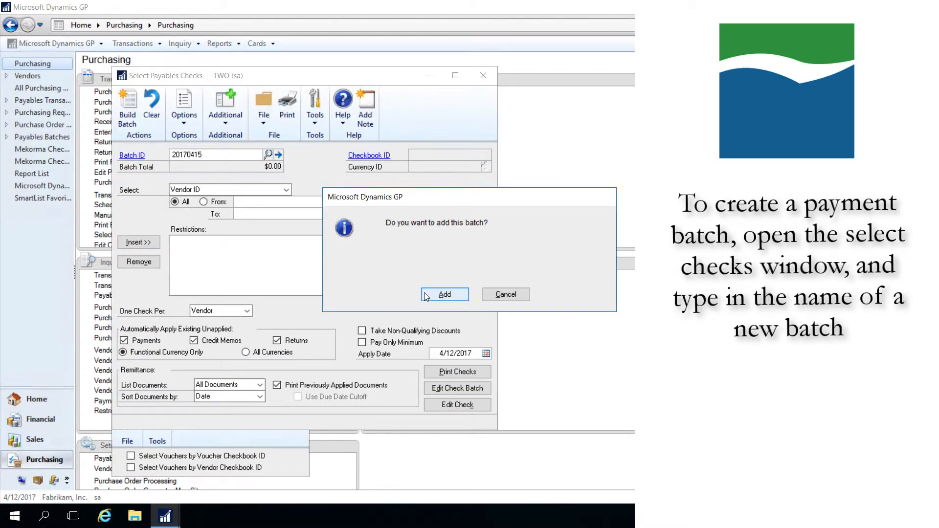
click(443, 295)
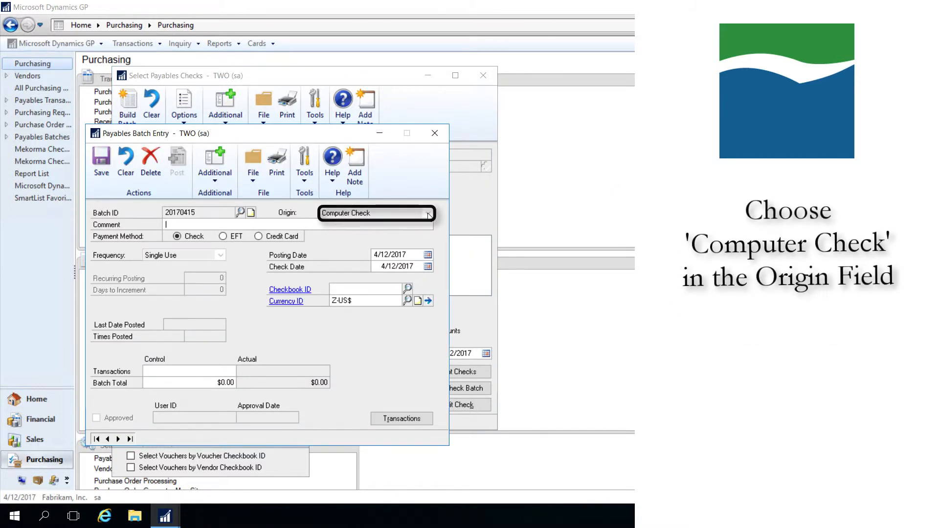
- Set the new payment batch's checkbook to FIRST BANK and save the batch
click(411, 288)
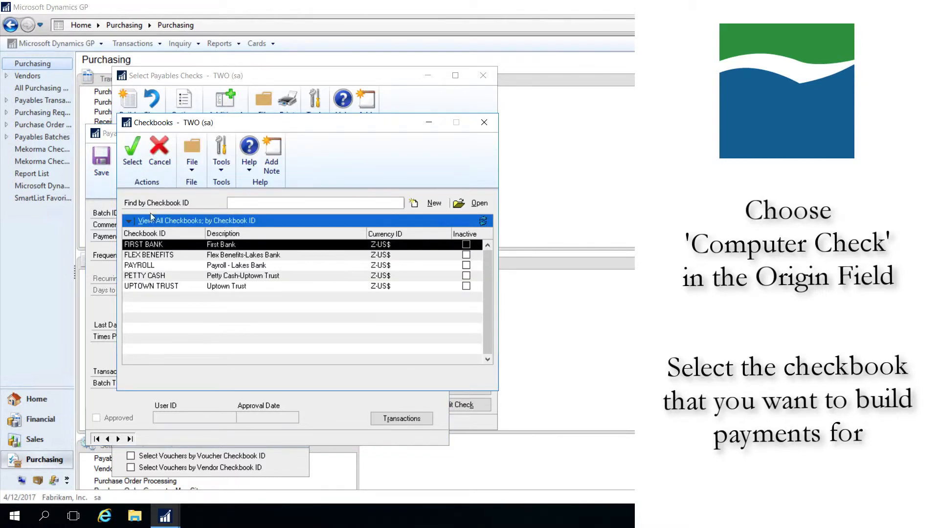
click(135, 147)
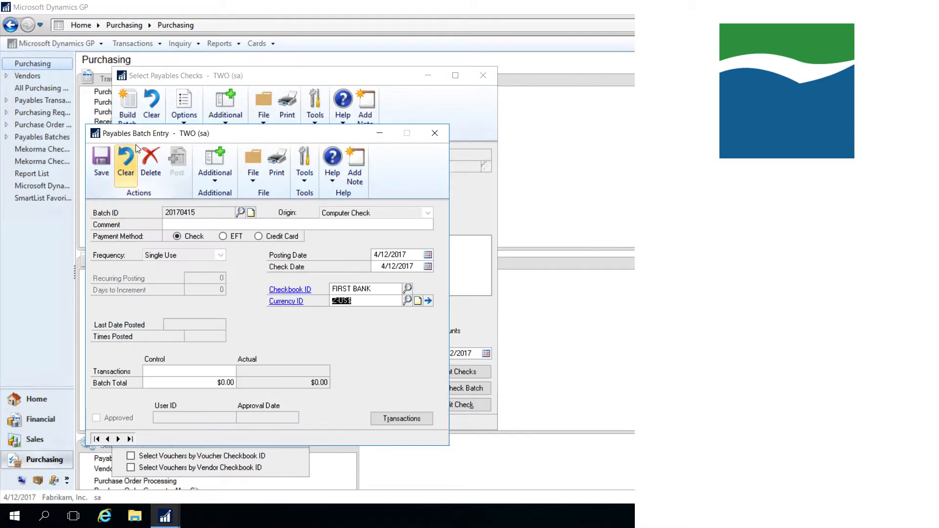
click(102, 172)
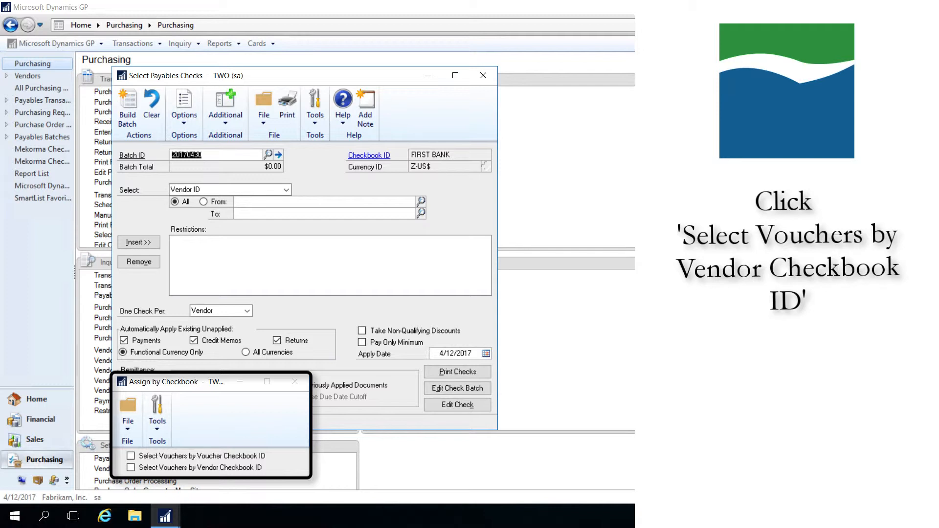
- Enable selecting vouchers by vendor checkbook ID and insert a restriction with a due date cutoff of 4/15/2017
click(131, 467)
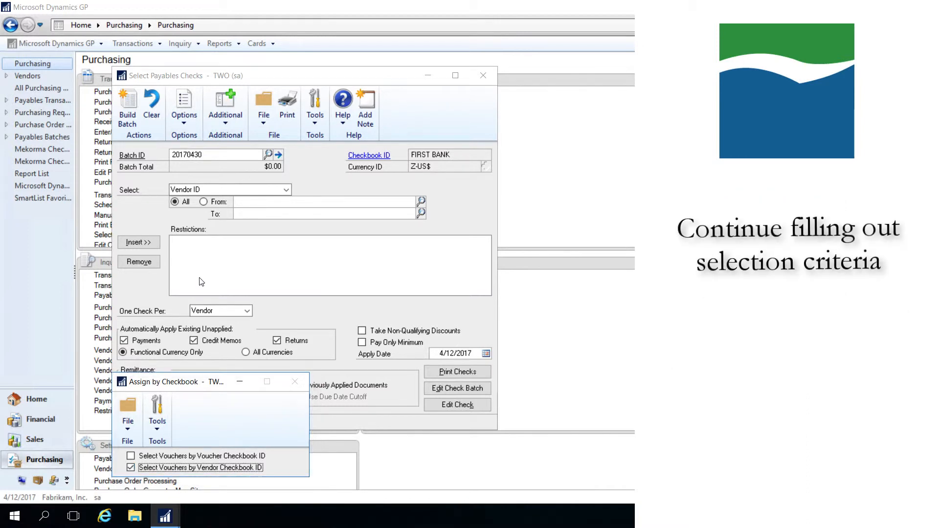
click(285, 190)
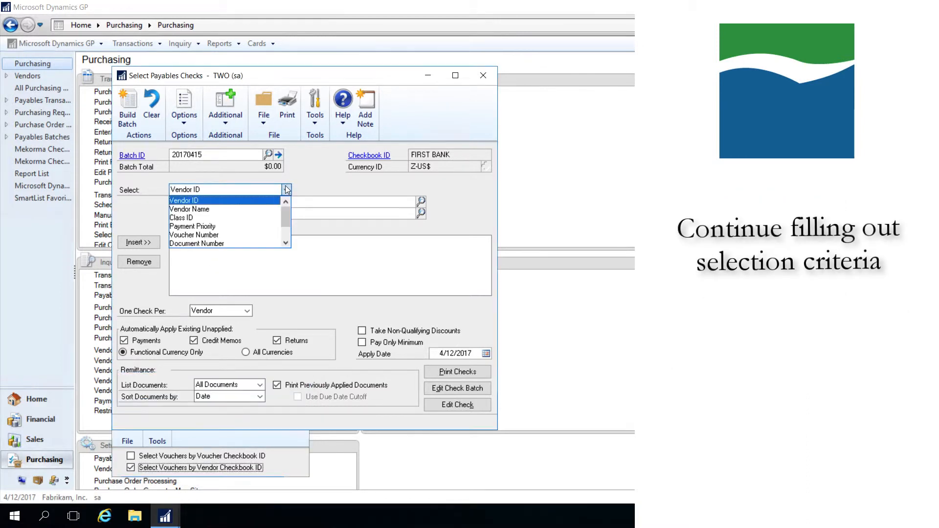
click(286, 242)
click(285, 242)
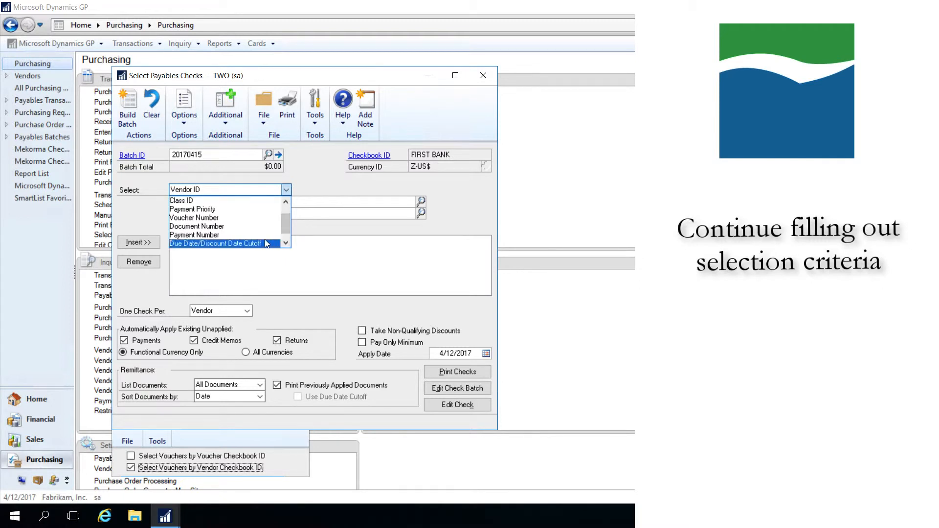
click(267, 244)
click(310, 202)
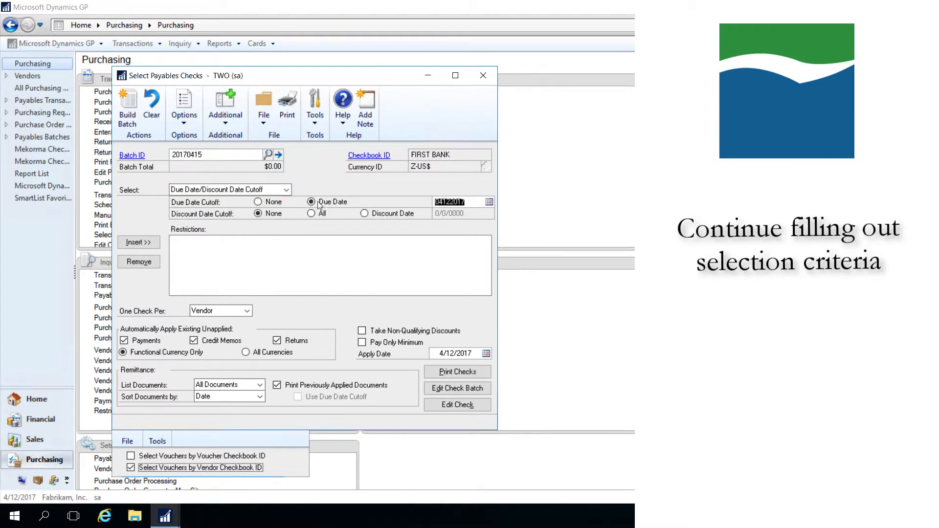
click(489, 201)
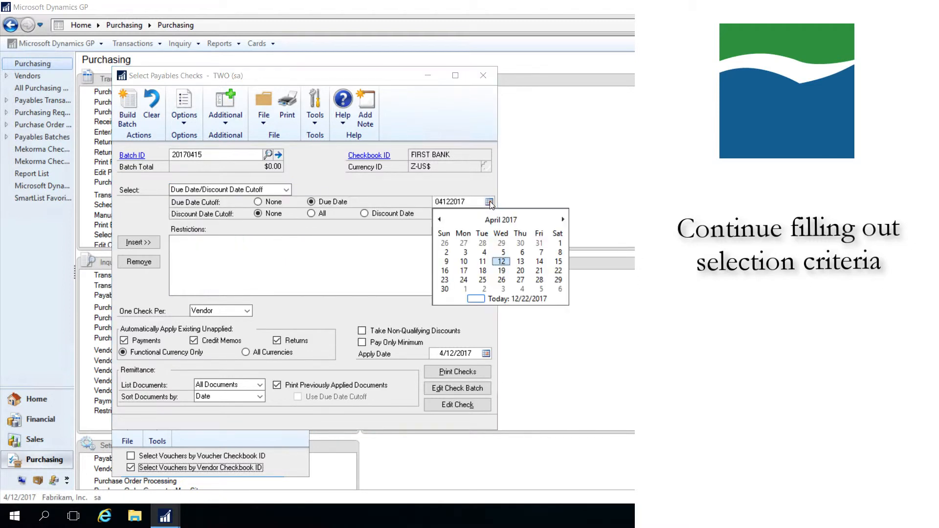
click(559, 258)
click(151, 241)
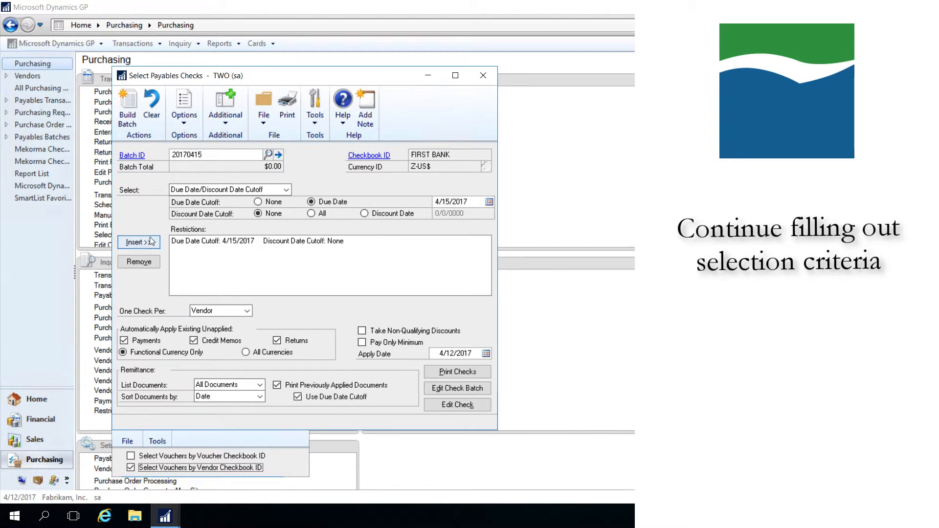
- Build payment batch 20170415 from the inserted restriction and chosen selection criteria
click(127, 115)
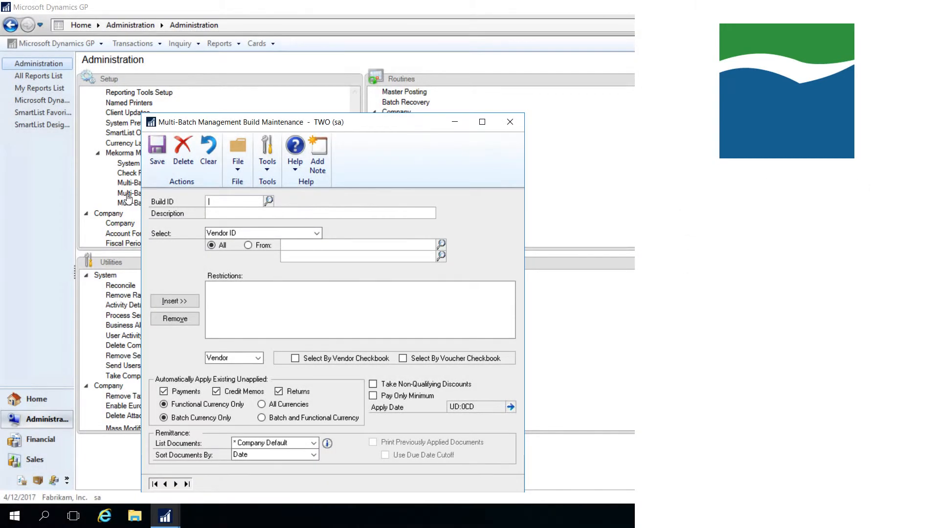
- Enter a new Multi-Batch Management build ID MONTHLY and enable selection by vendor checkbook
text(MONTHLY)
key(Tab)
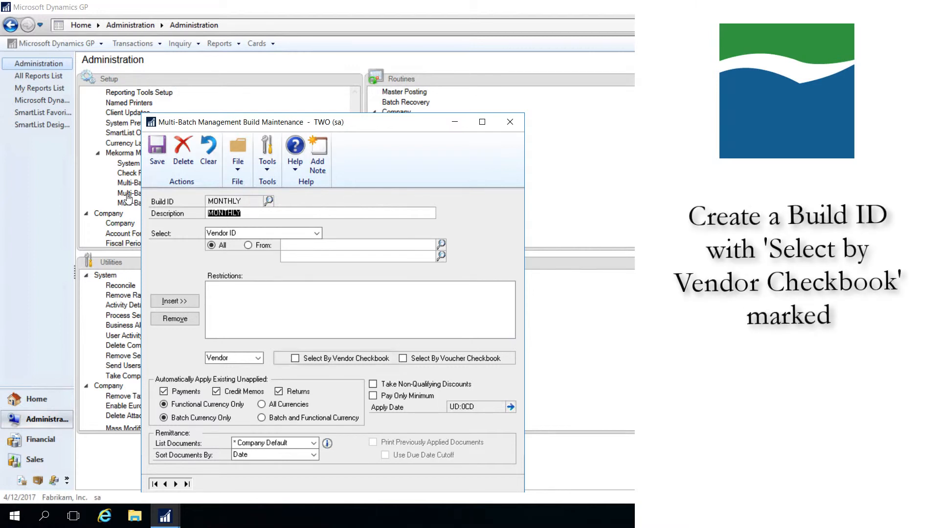
click(295, 359)
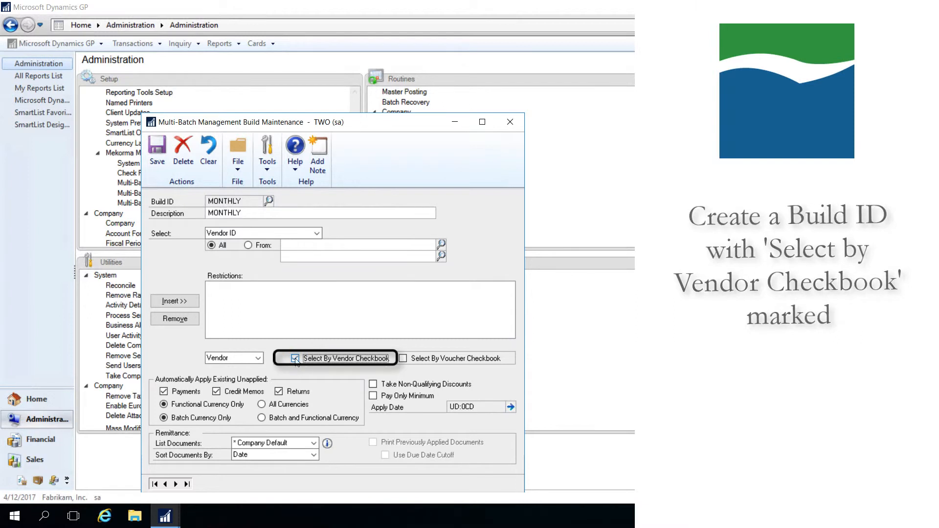
- Insert a due date cutoff restriction of user date plus 3 calendar days (UD:3CD) and save the MONTHLY build
click(317, 233)
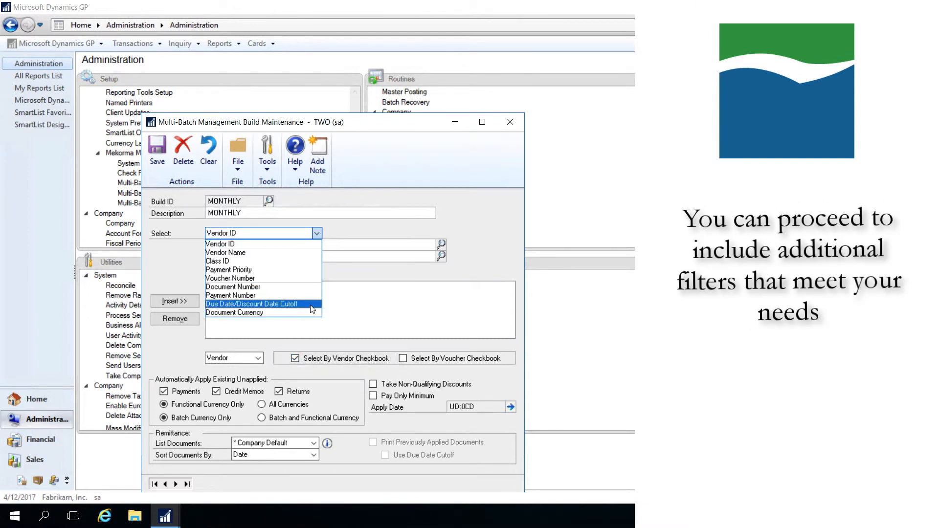
click(314, 308)
click(334, 246)
click(511, 245)
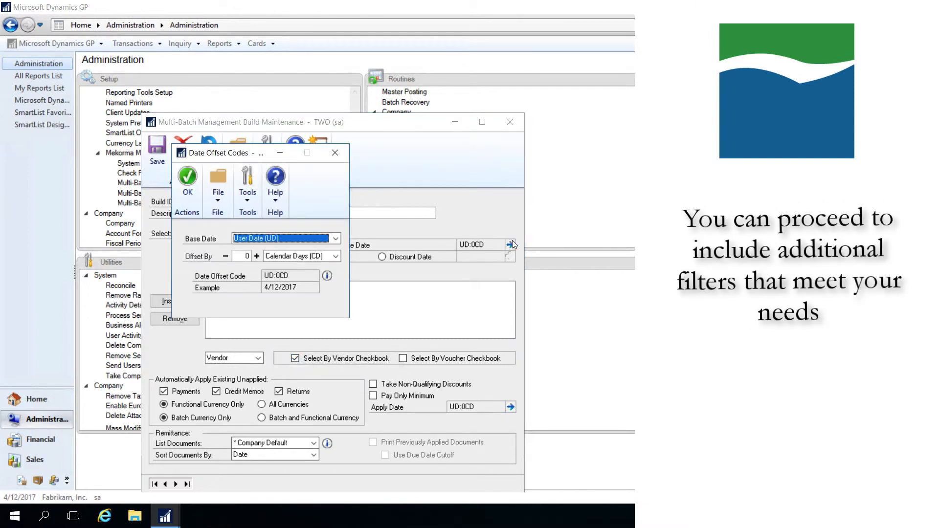
click(257, 256)
click(257, 256)
click(256, 256)
click(187, 177)
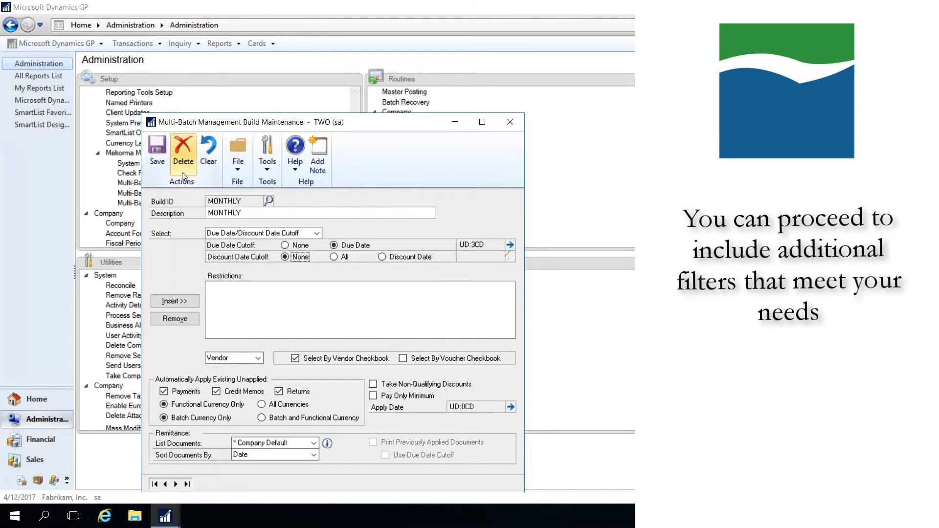
click(190, 302)
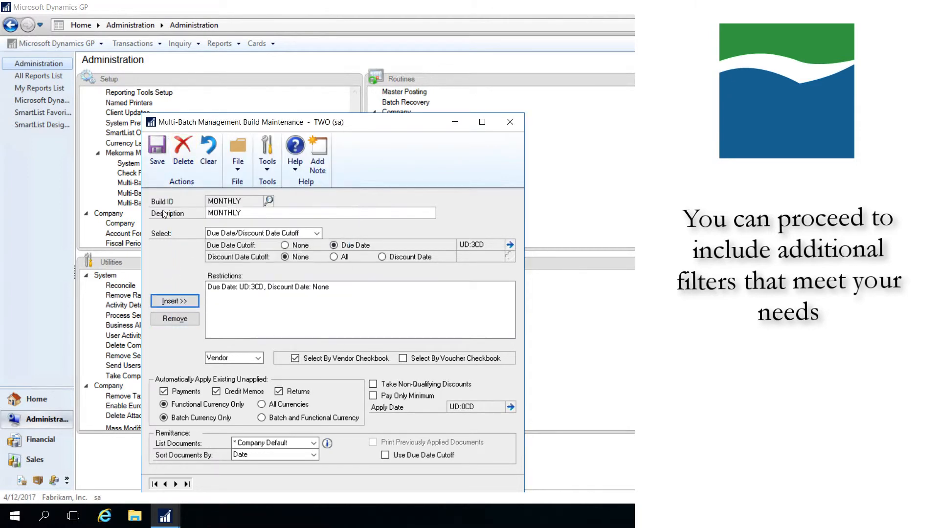
click(157, 149)
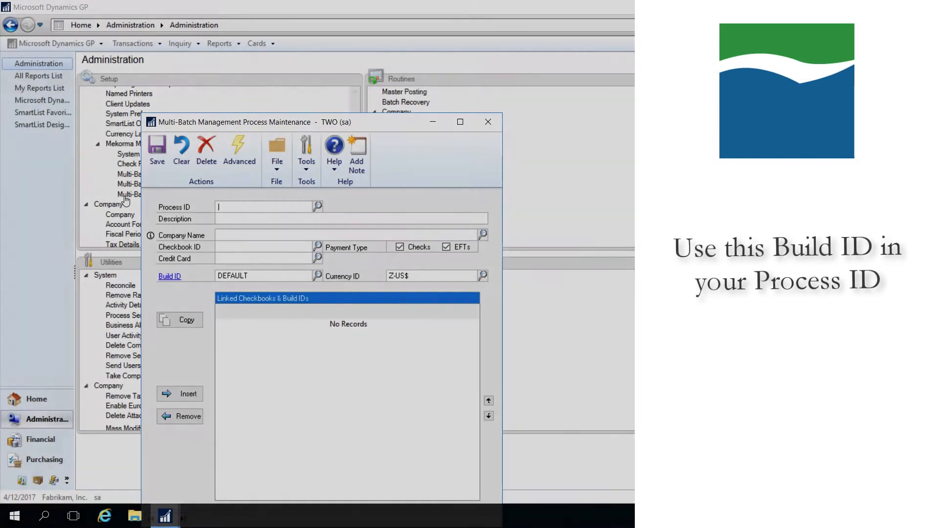
- Enter MONTHLY as the process ID in Multi-Batch Management Process Maintenance
text(MONTHLY)
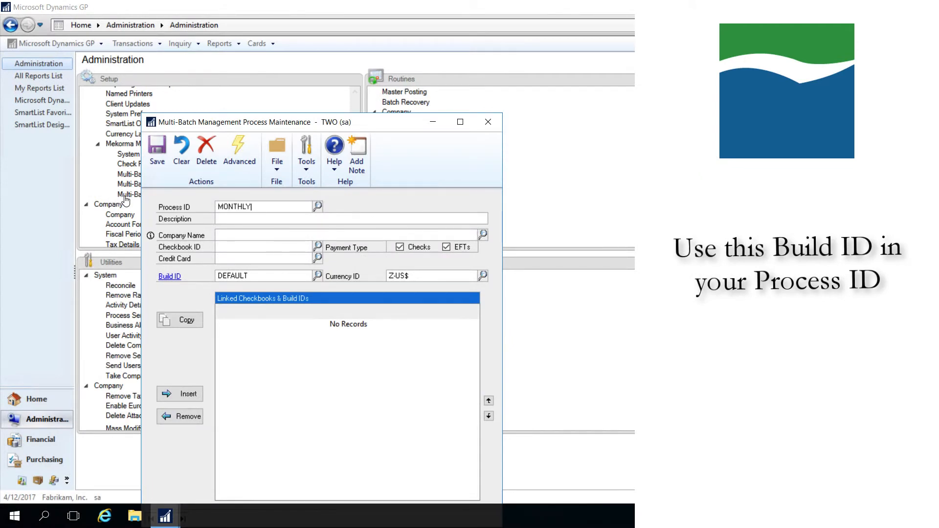
key(Tab)
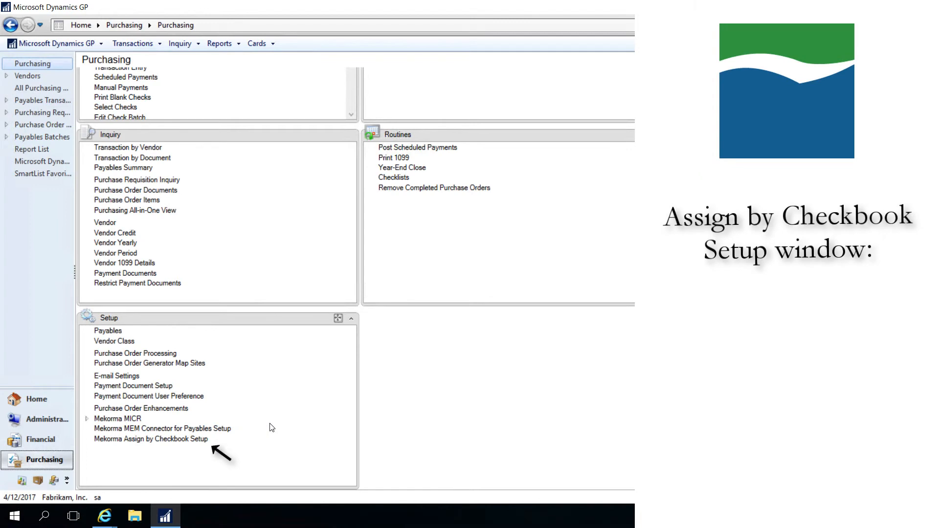
- In Mekorma Assign by Checkbook Setup, store defaults by user and set the first listed user's default checkbook to UPTOWN TRUST
click(201, 441)
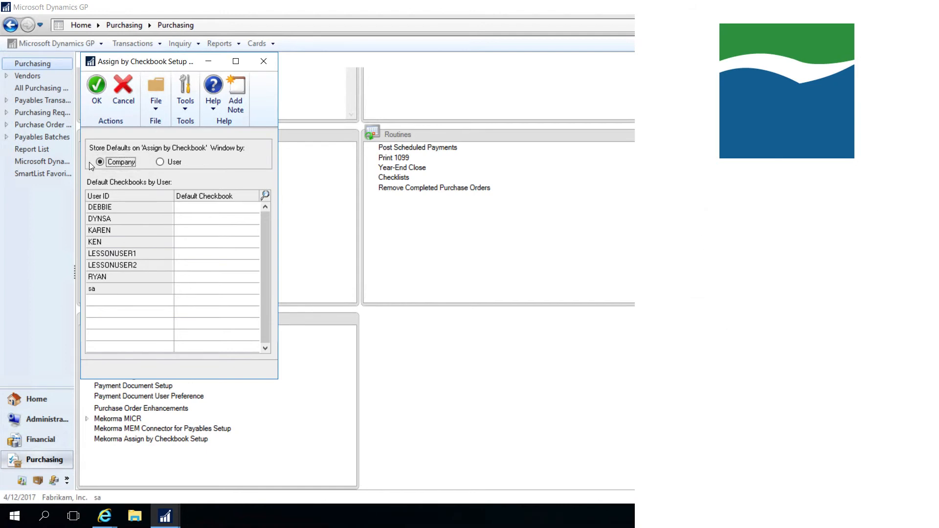
click(160, 163)
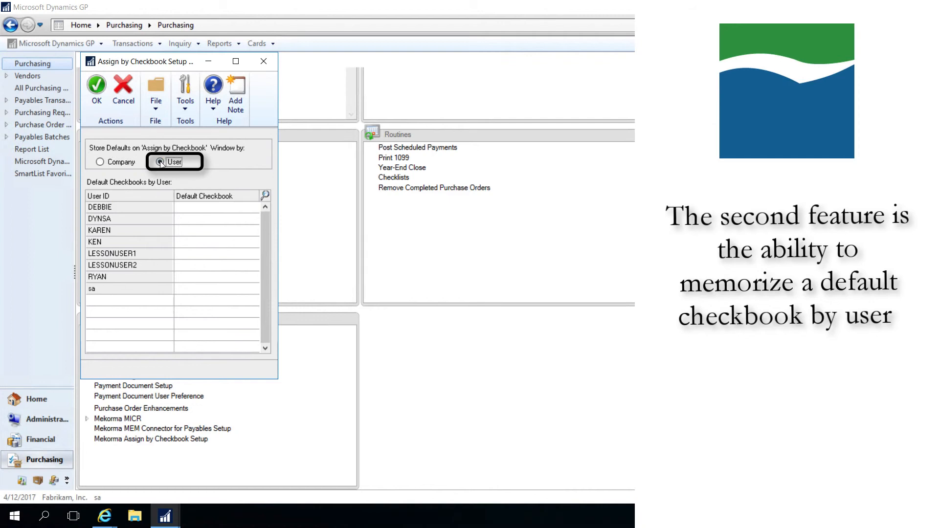
click(191, 207)
click(265, 195)
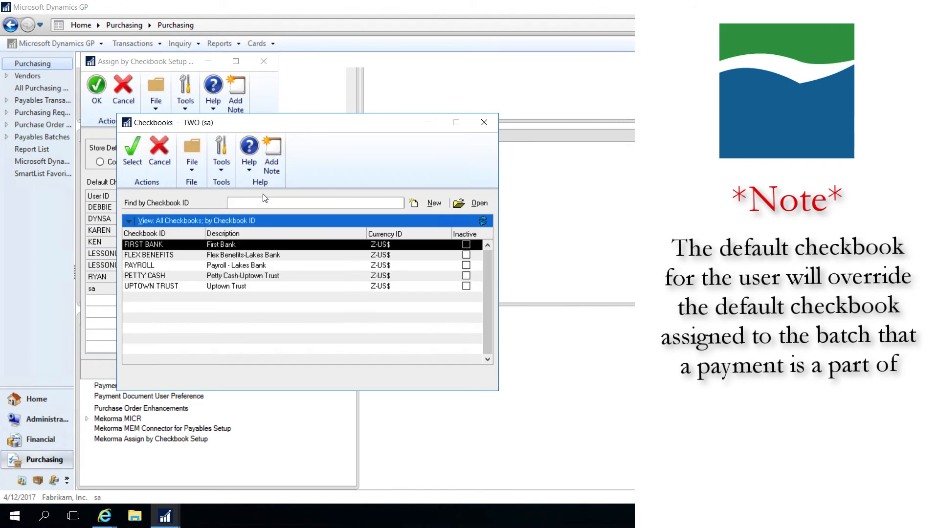
click(149, 288)
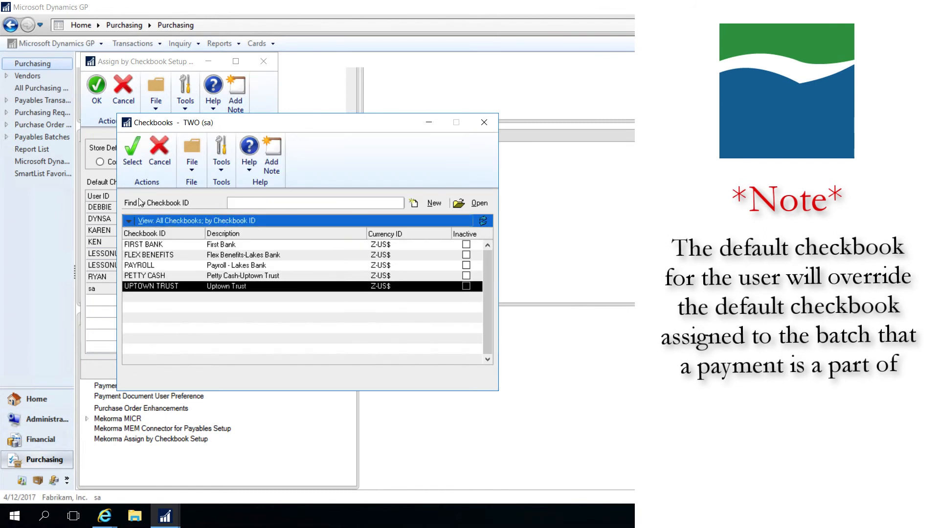
click(139, 160)
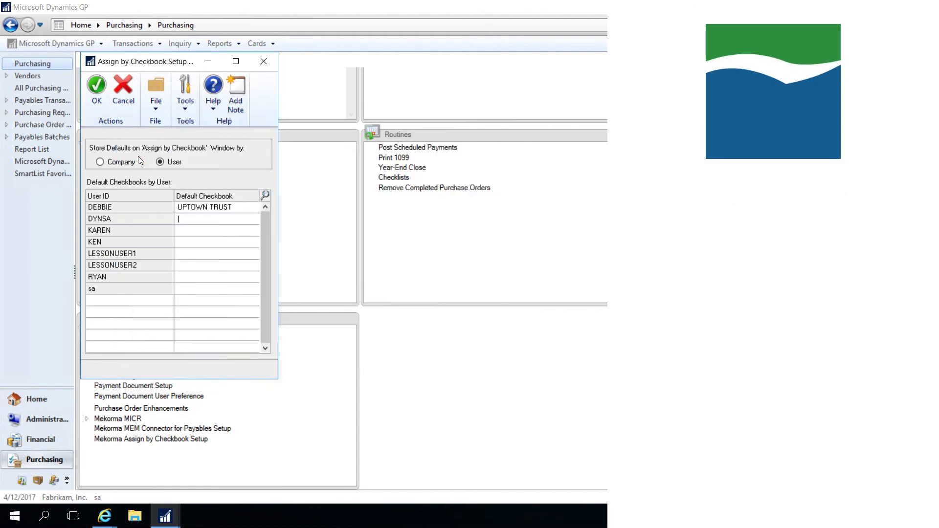